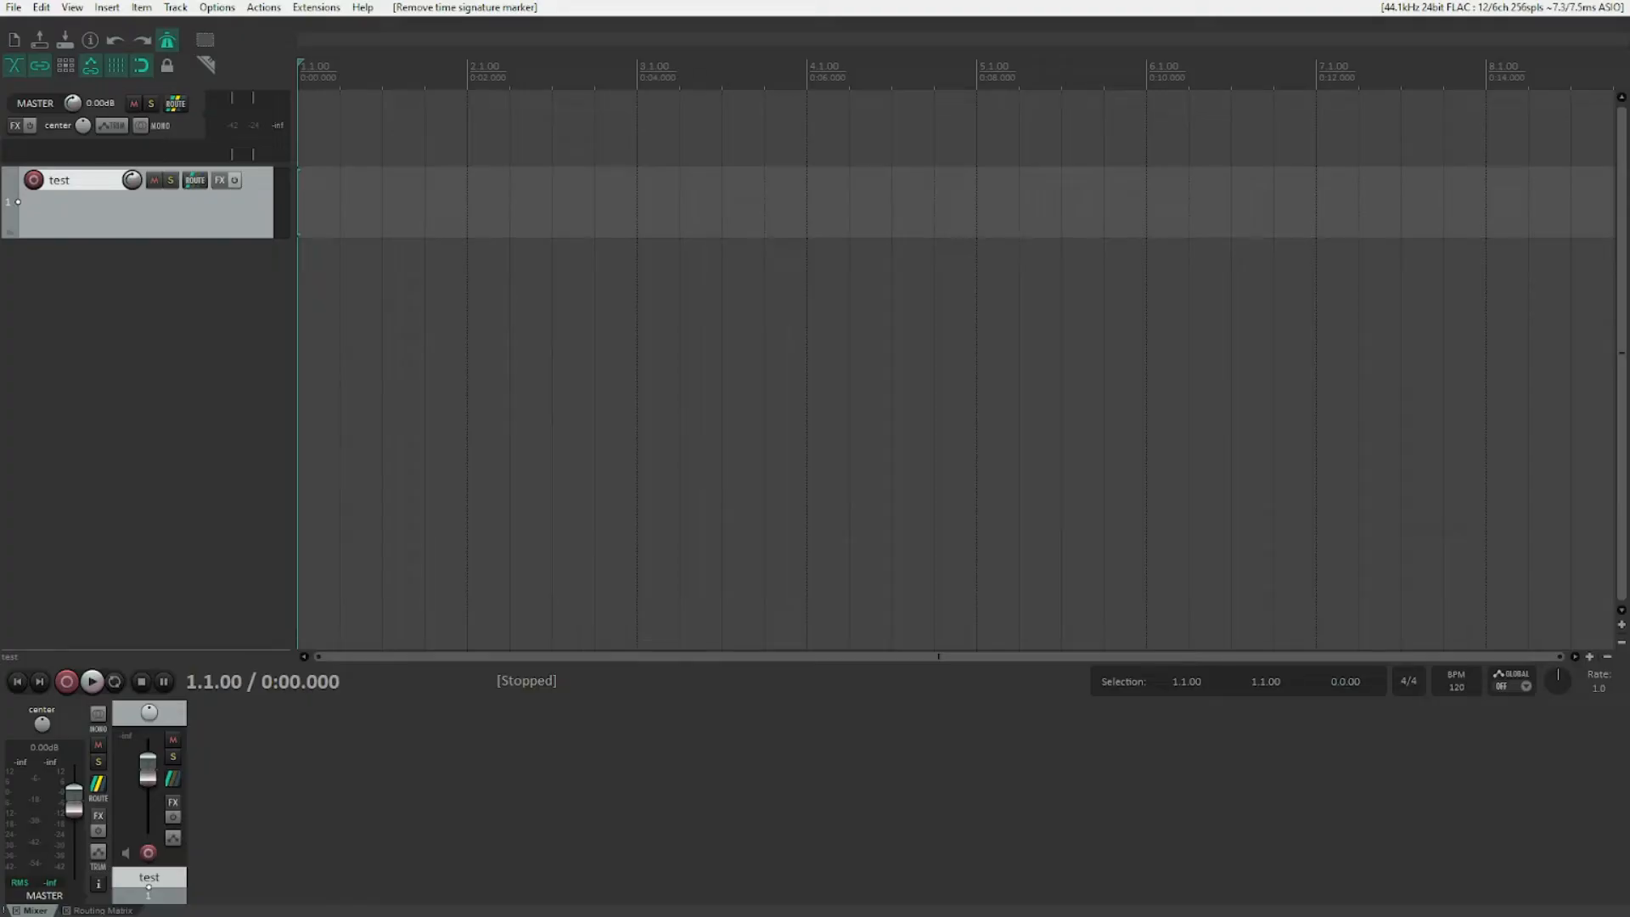
# Step: Play the project from the start for a few measures at the current tempo, and stop playback
pyautogui.press('space')
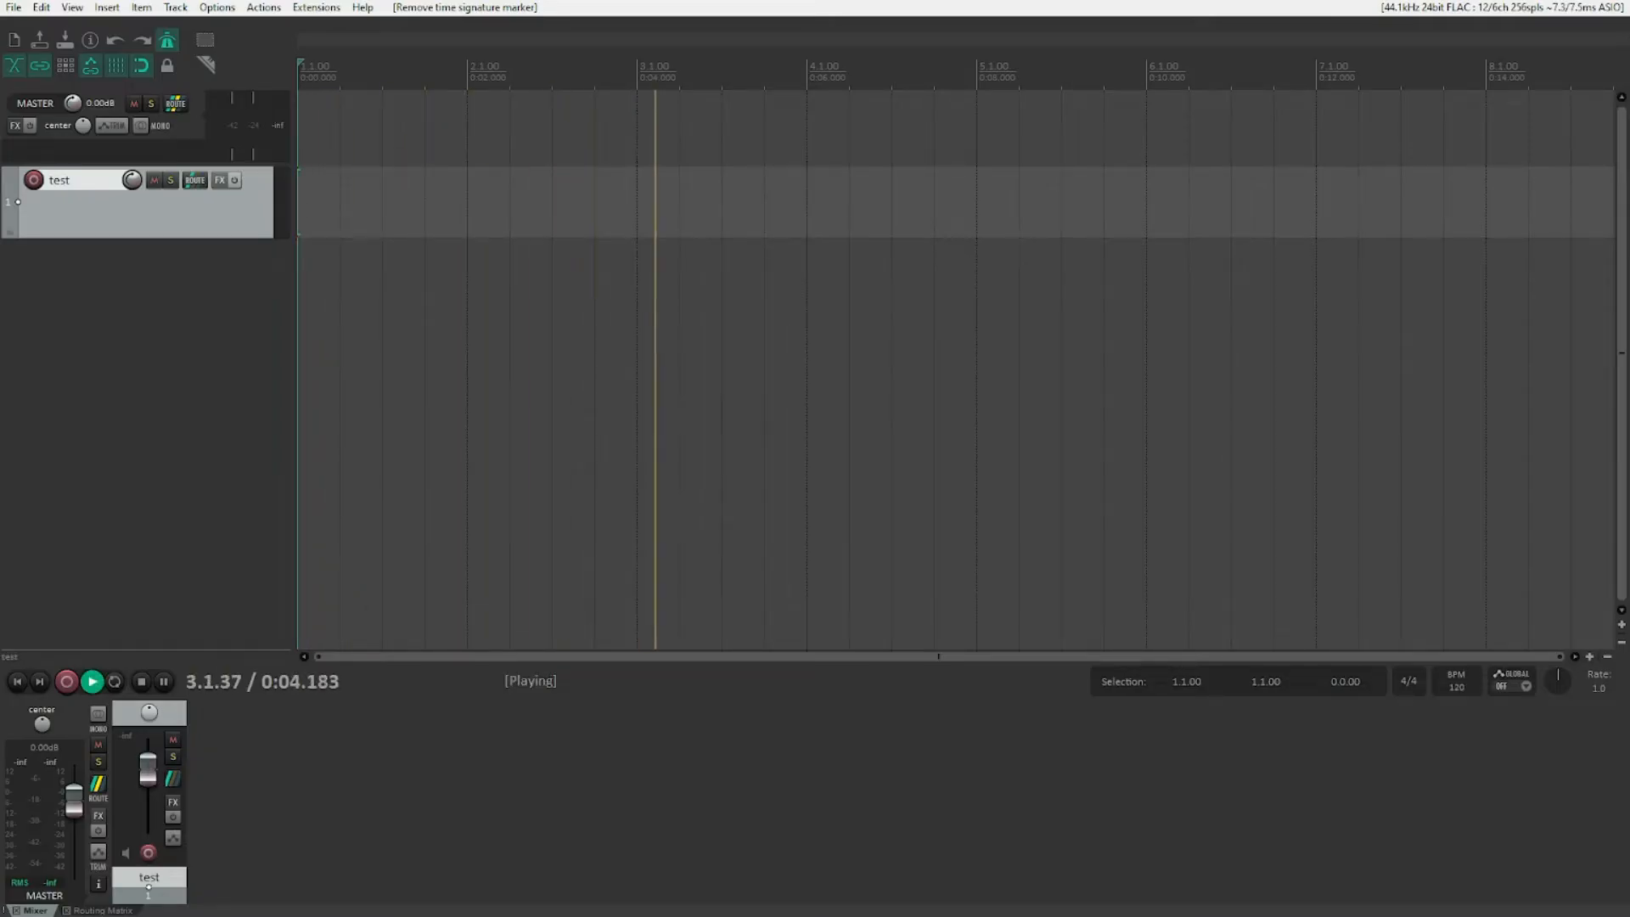
pyautogui.press('space')
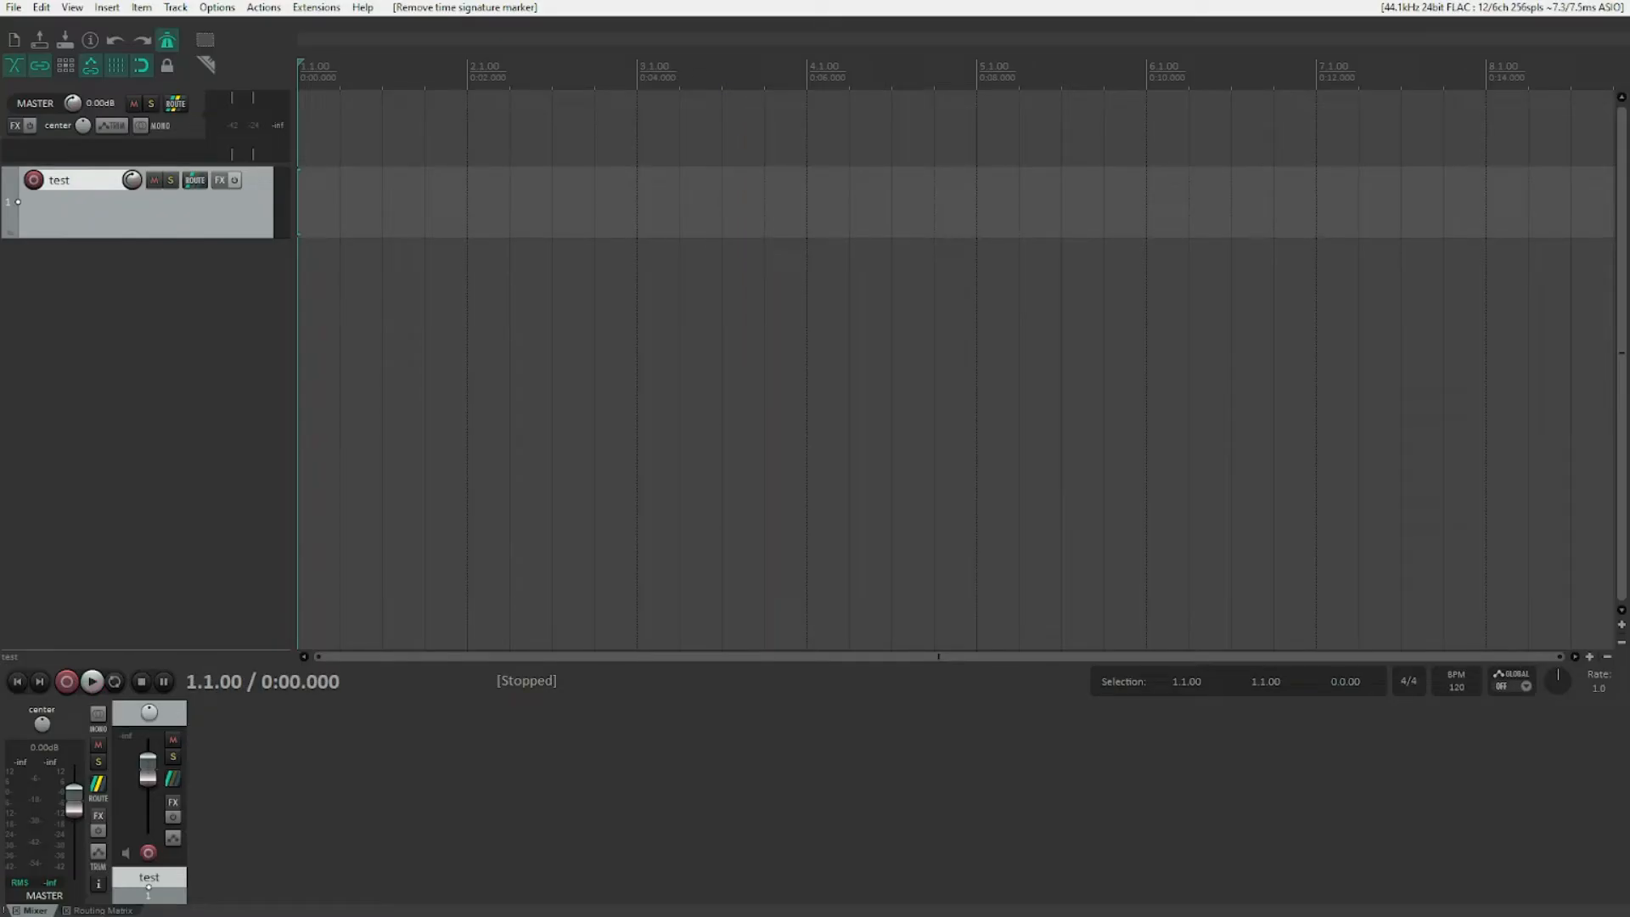
# Step: Set the project tempo to 180 BPM in the project settings and play the project briefly from the start
pyautogui.hotkey('alt', 'Return')
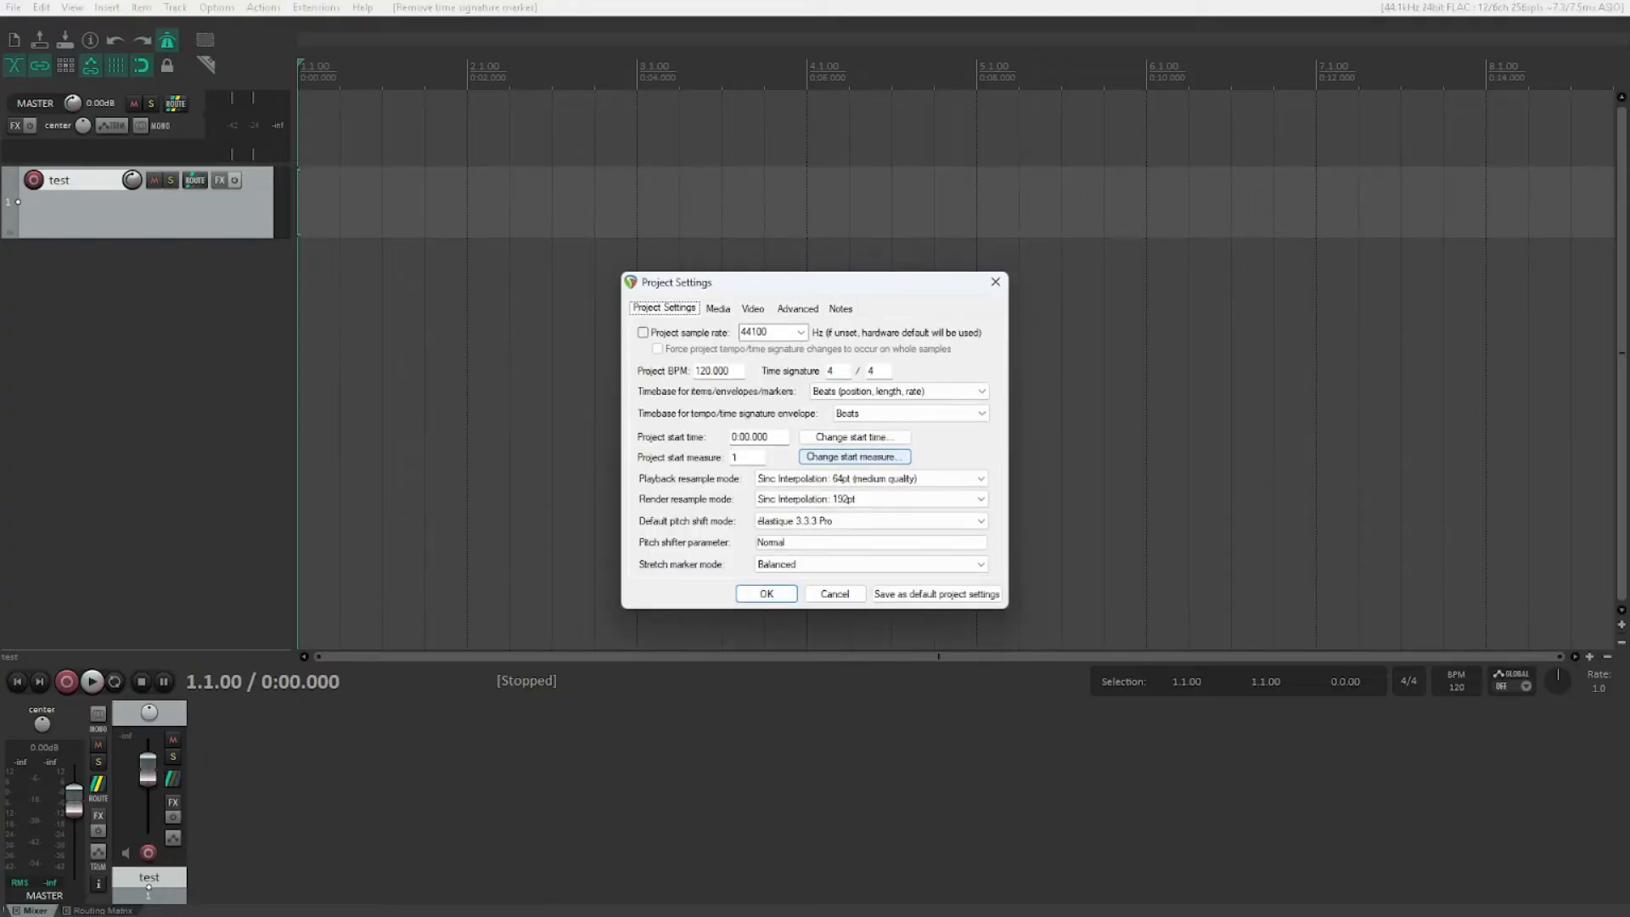
pyautogui.press('Tab')
pyautogui.press('Tab')
pyautogui.press('Tab')
pyautogui.press('Tab')
pyautogui.press('Tab')
pyautogui.press('Tab')
pyautogui.press('Tab')
pyautogui.press('Tab')
pyautogui.hotkey('shift', 'Tab')
pyautogui.hotkey('shift', 'Tab')
pyautogui.press('Home')
pyautogui.press('Right')
pyautogui.write('8')
pyautogui.press('Return')
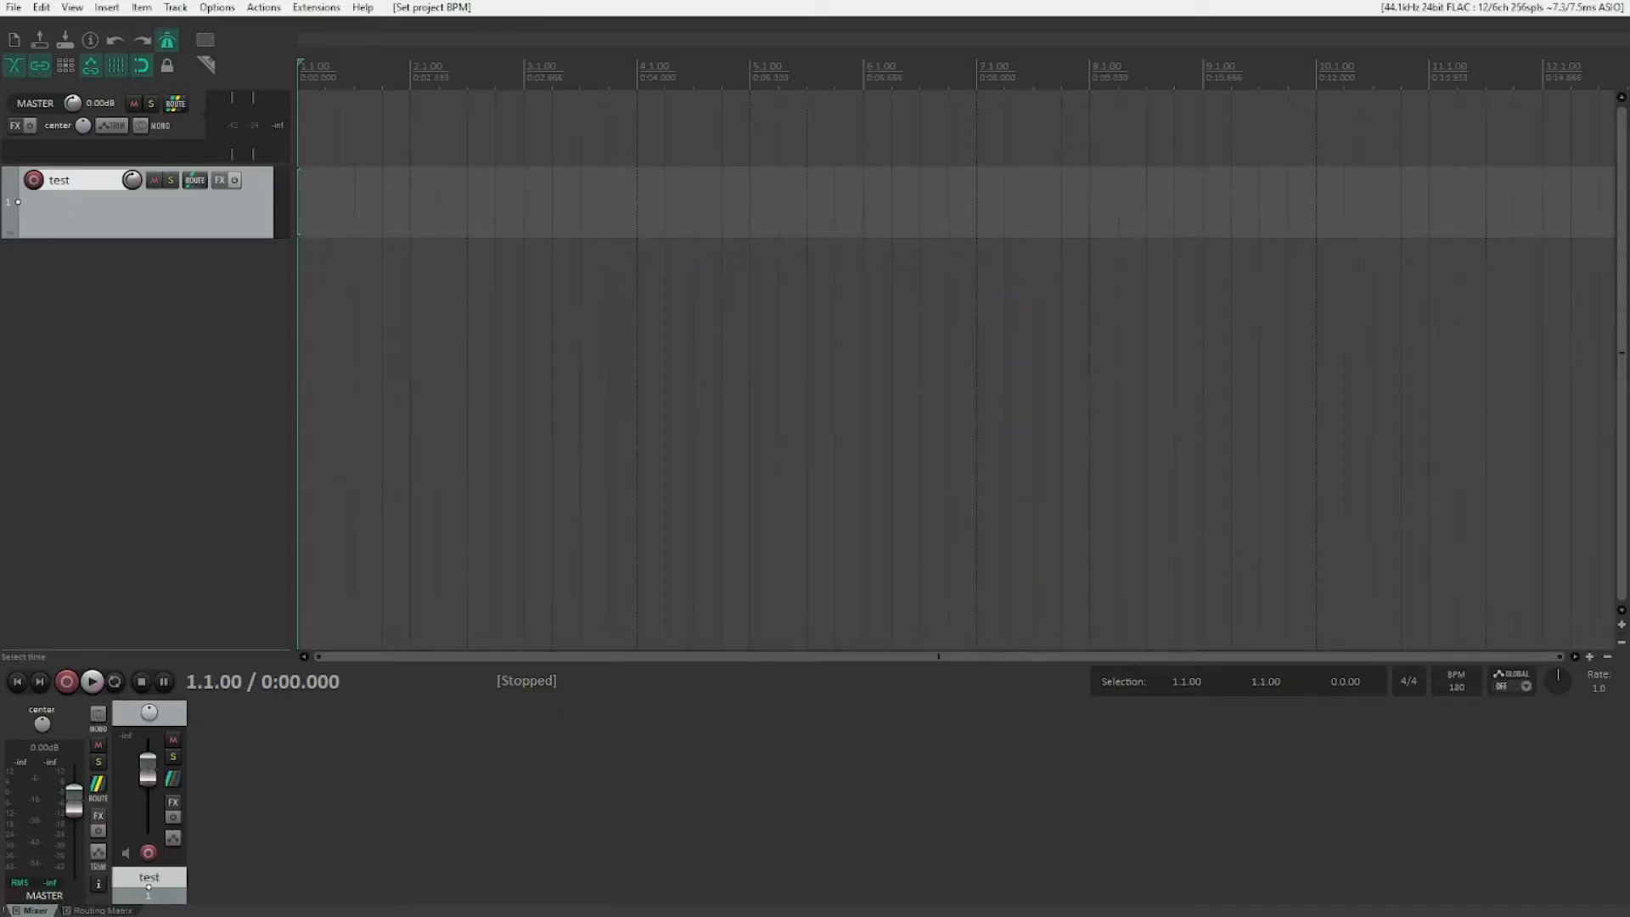
pyautogui.press('space')
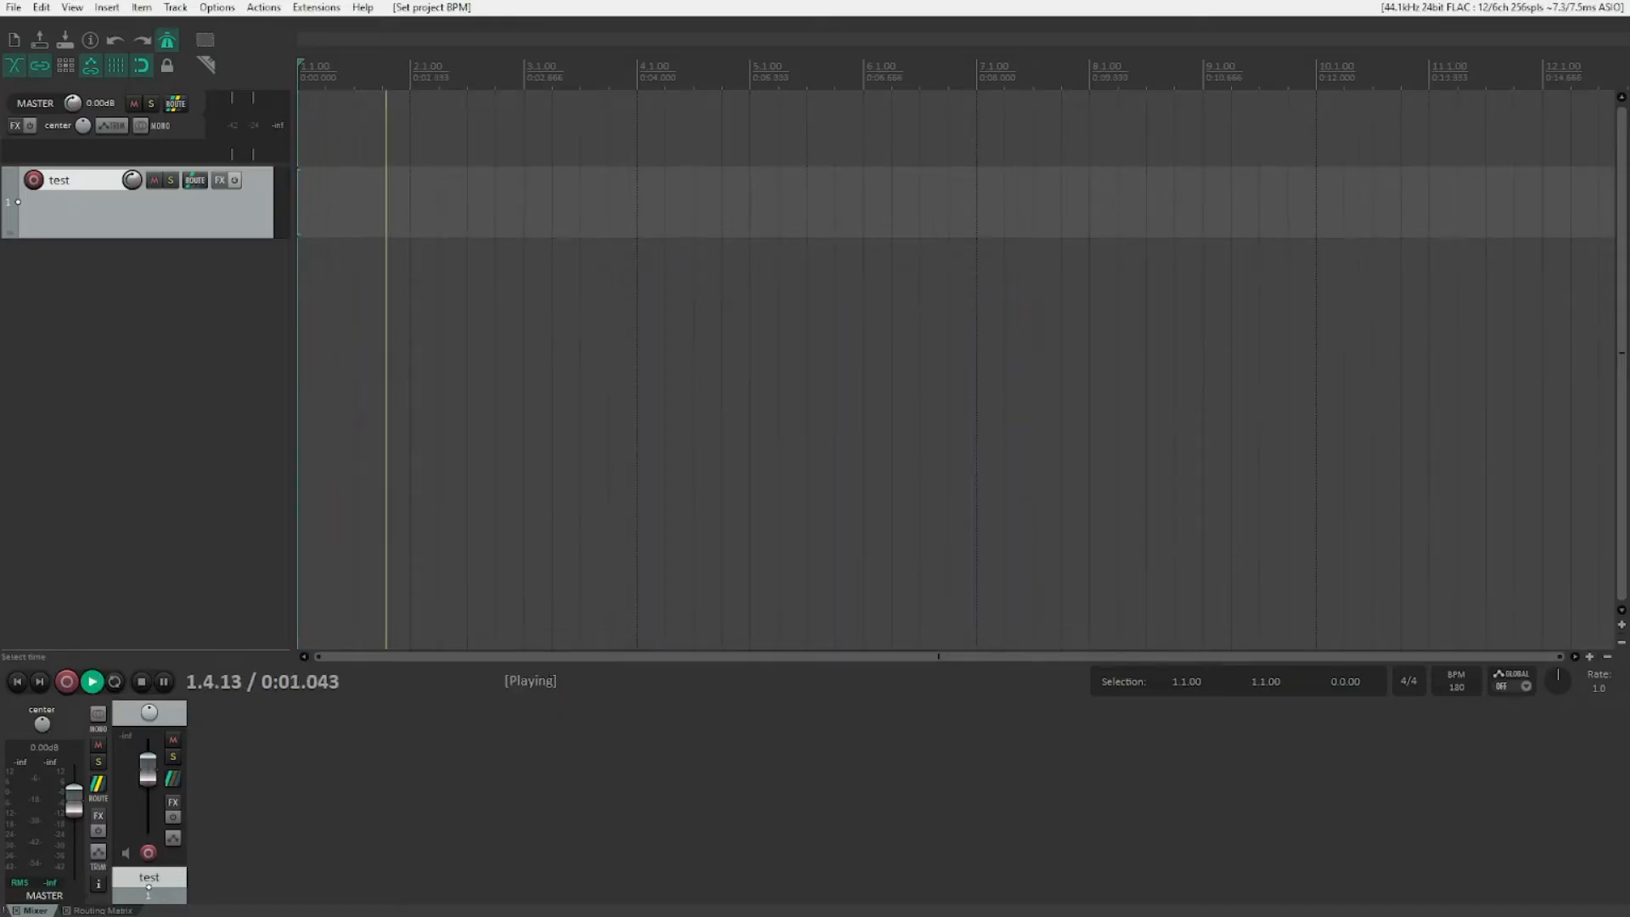
pyautogui.press('space')
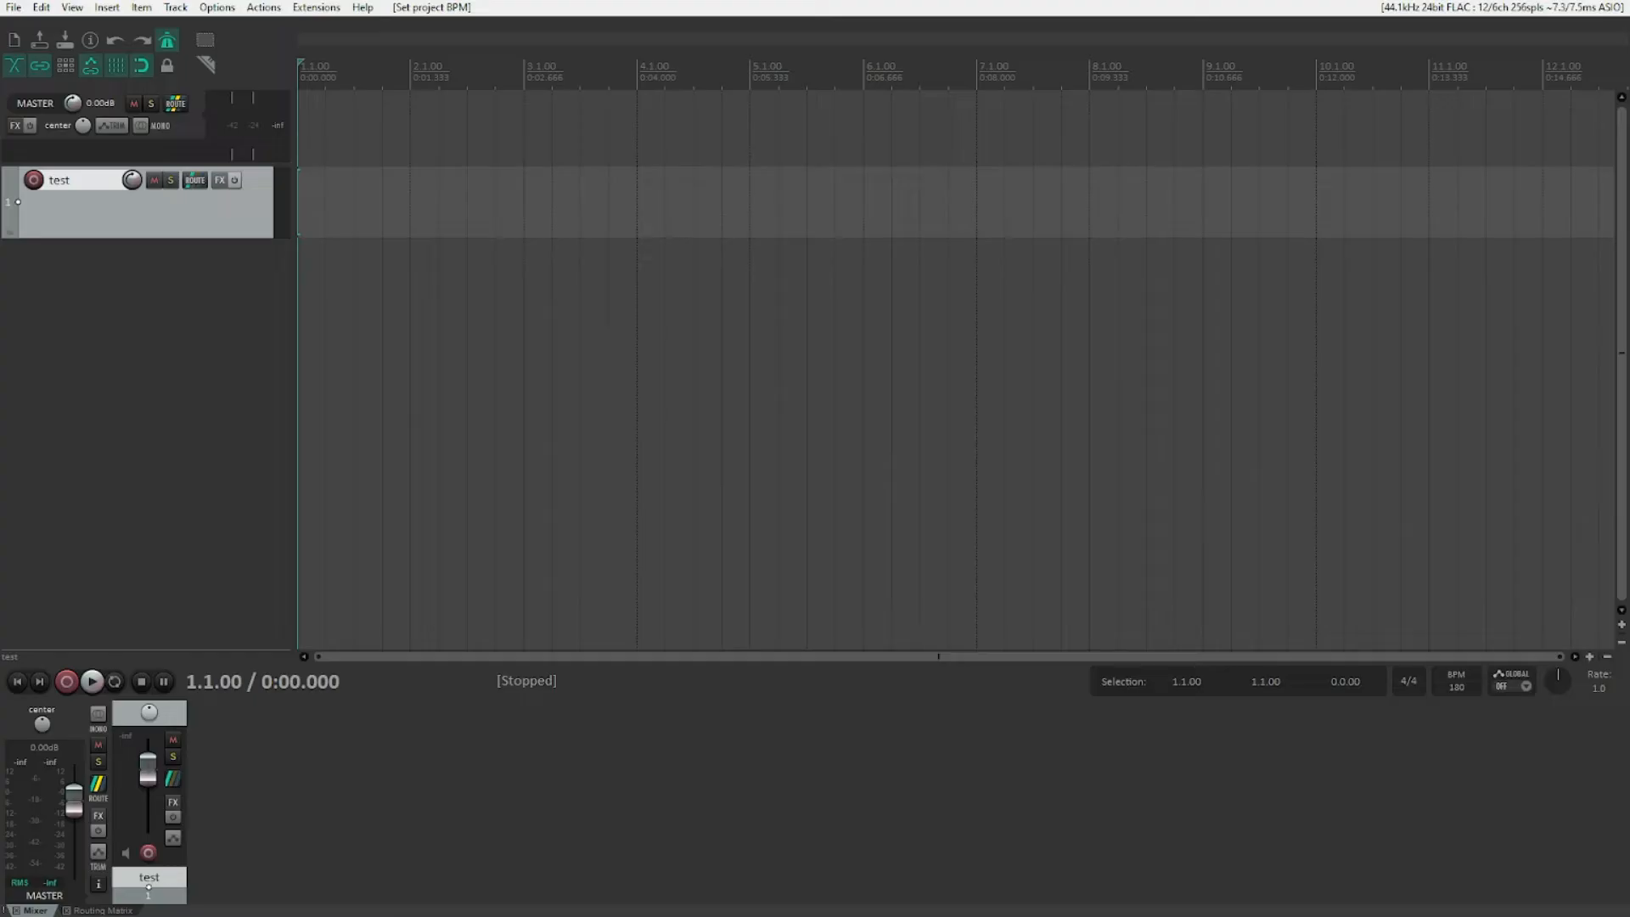
# Step: Add a tempo marker at 3.1.00 that sets the tempo to 80 BPM
pyautogui.press('pagedown')
pyautogui.press('pagedown')
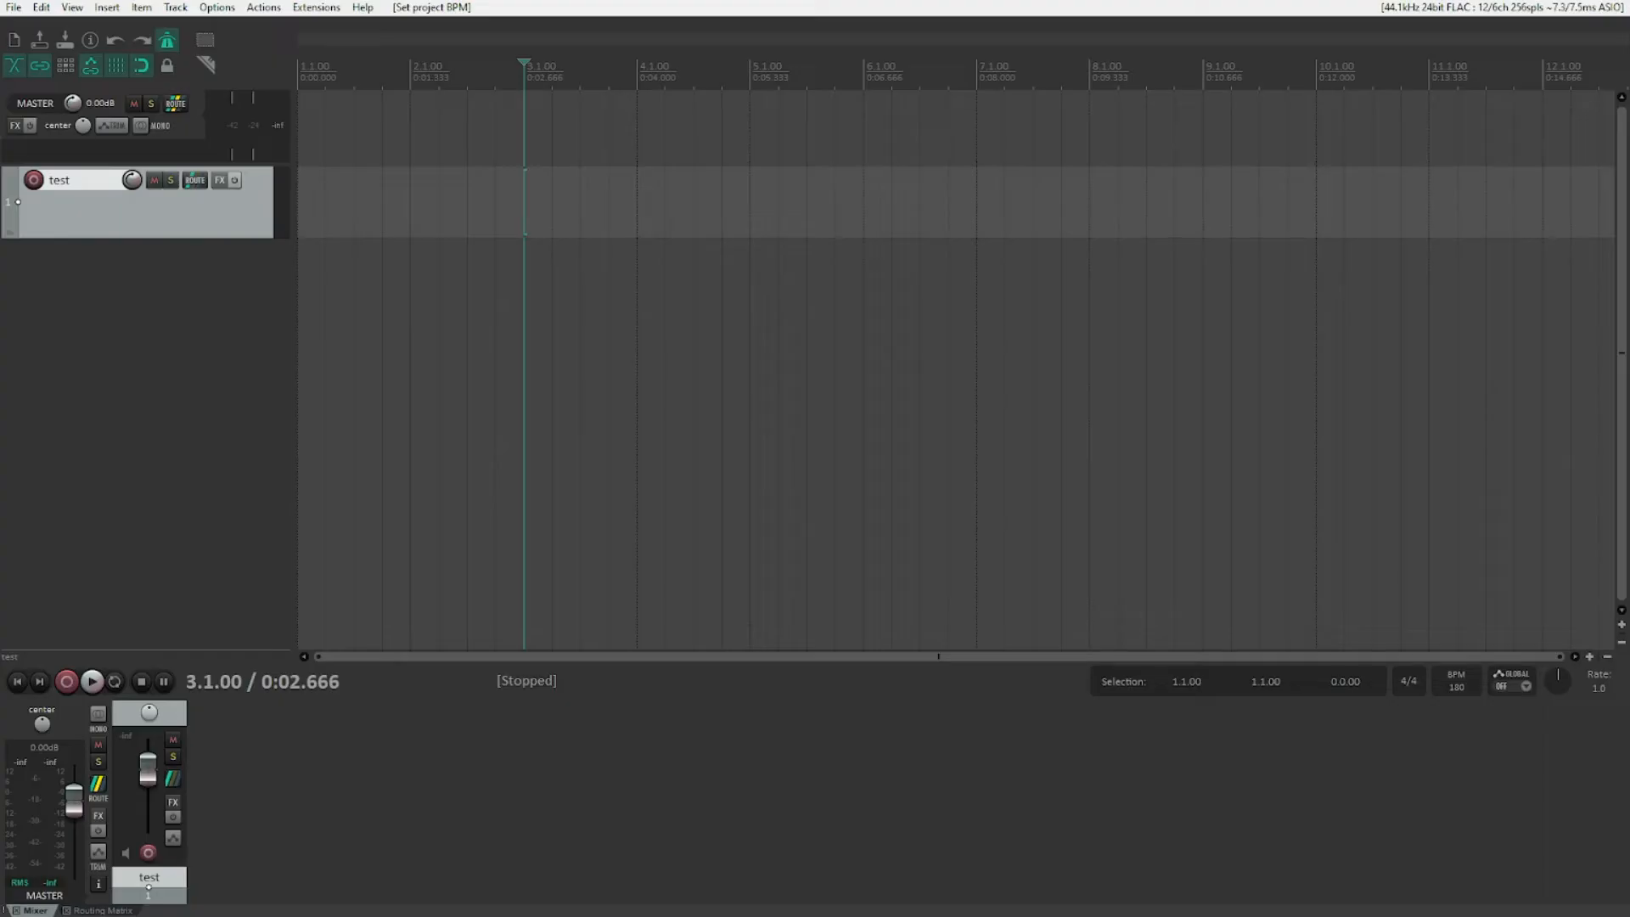
pyautogui.hotkey('shift', 'c')
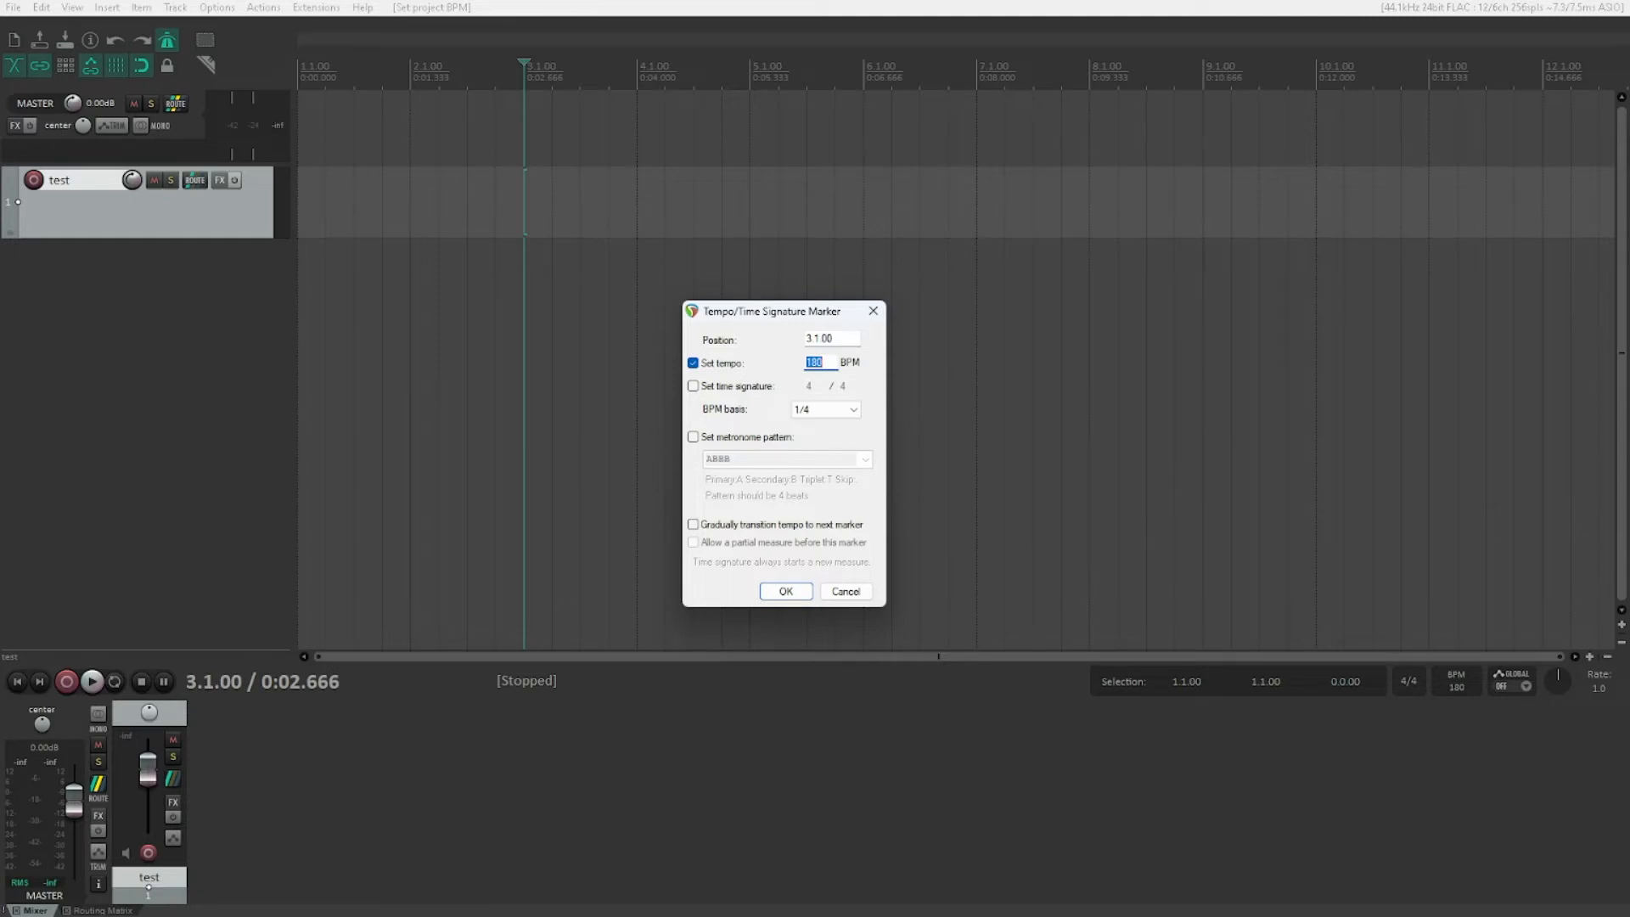
pyautogui.write('80')
pyautogui.press('Tab')
pyautogui.press('Tab')
pyautogui.press('Tab')
pyautogui.press('Tab')
pyautogui.press('Tab')
pyautogui.press('Return')
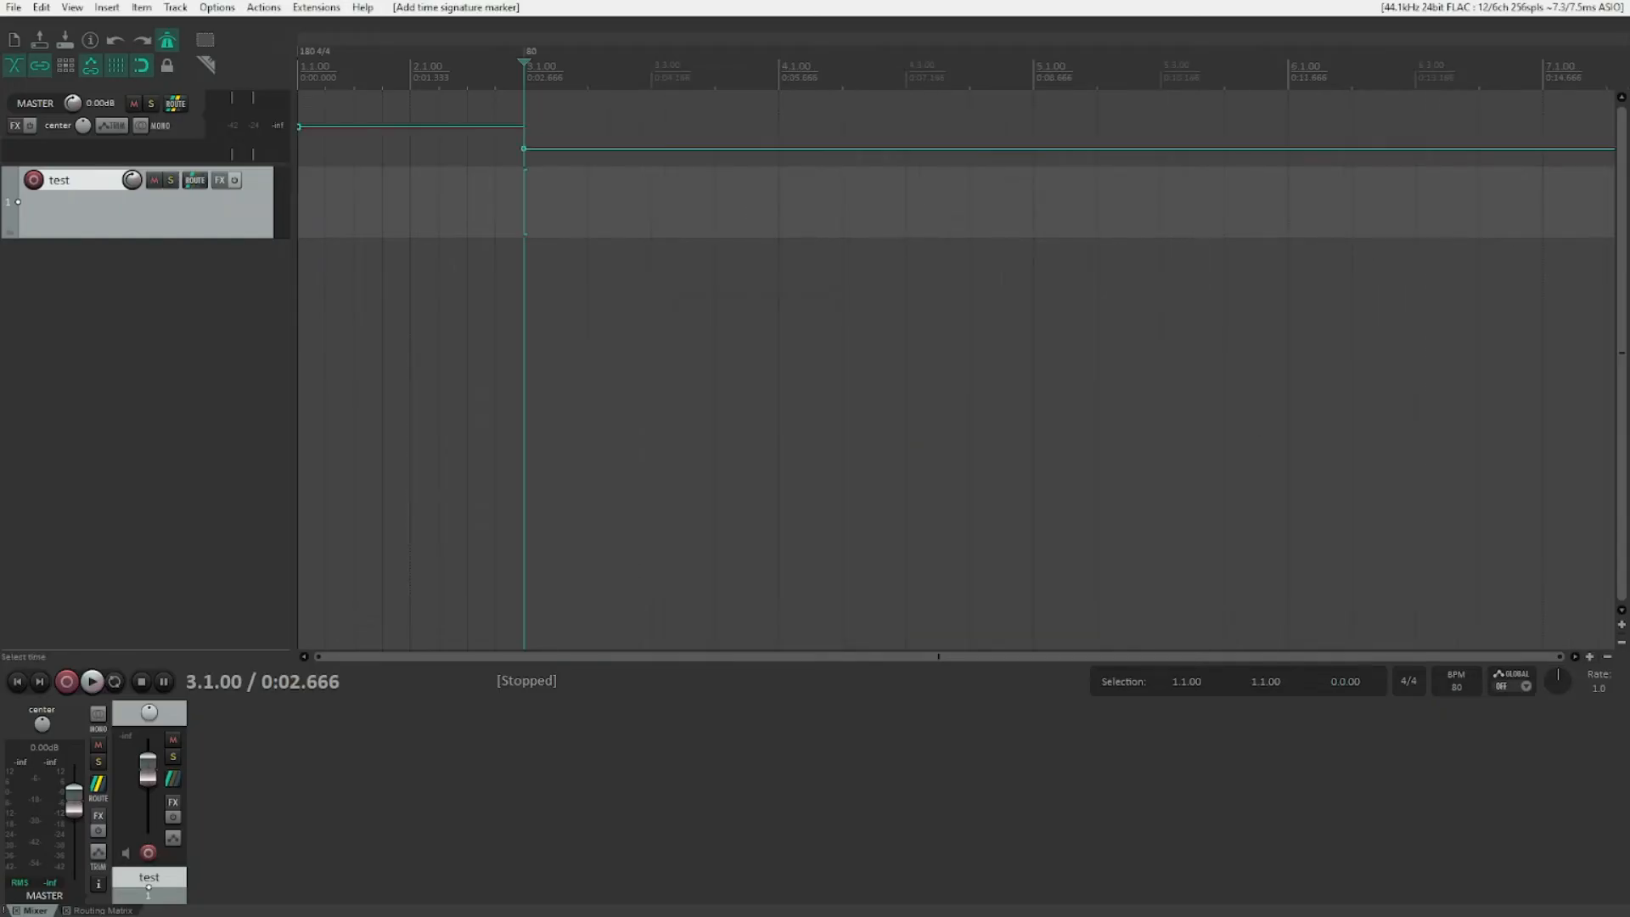
# Step: Play the project from measure 2 past the tempo marker at measure 3, and stop playback
pyautogui.press('pageup')
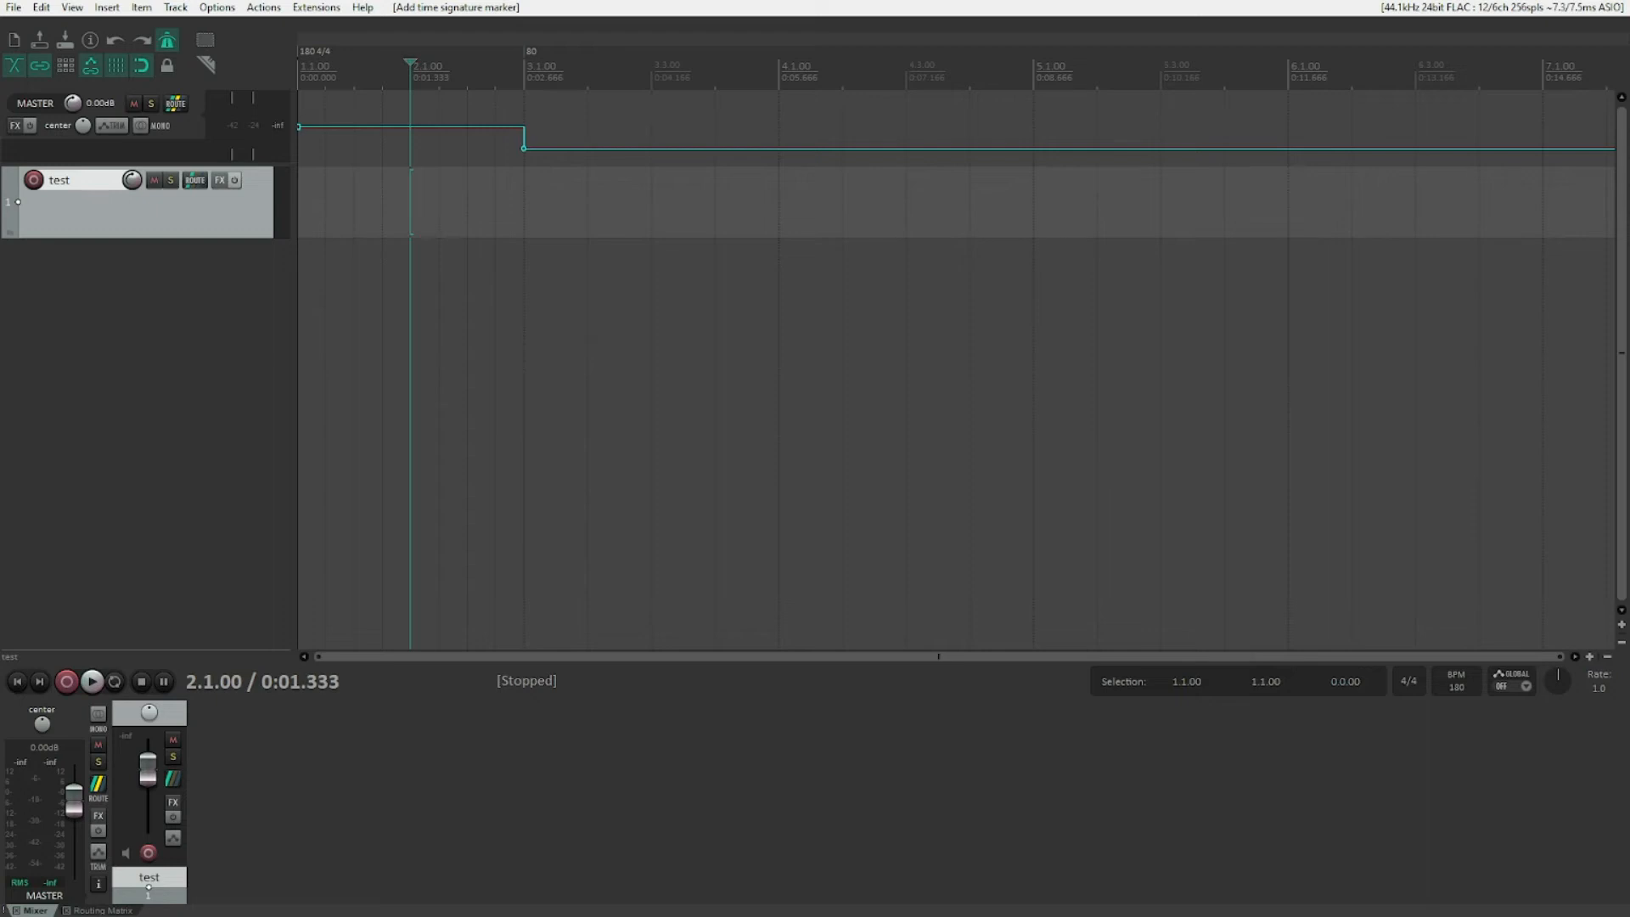
pyautogui.press('space')
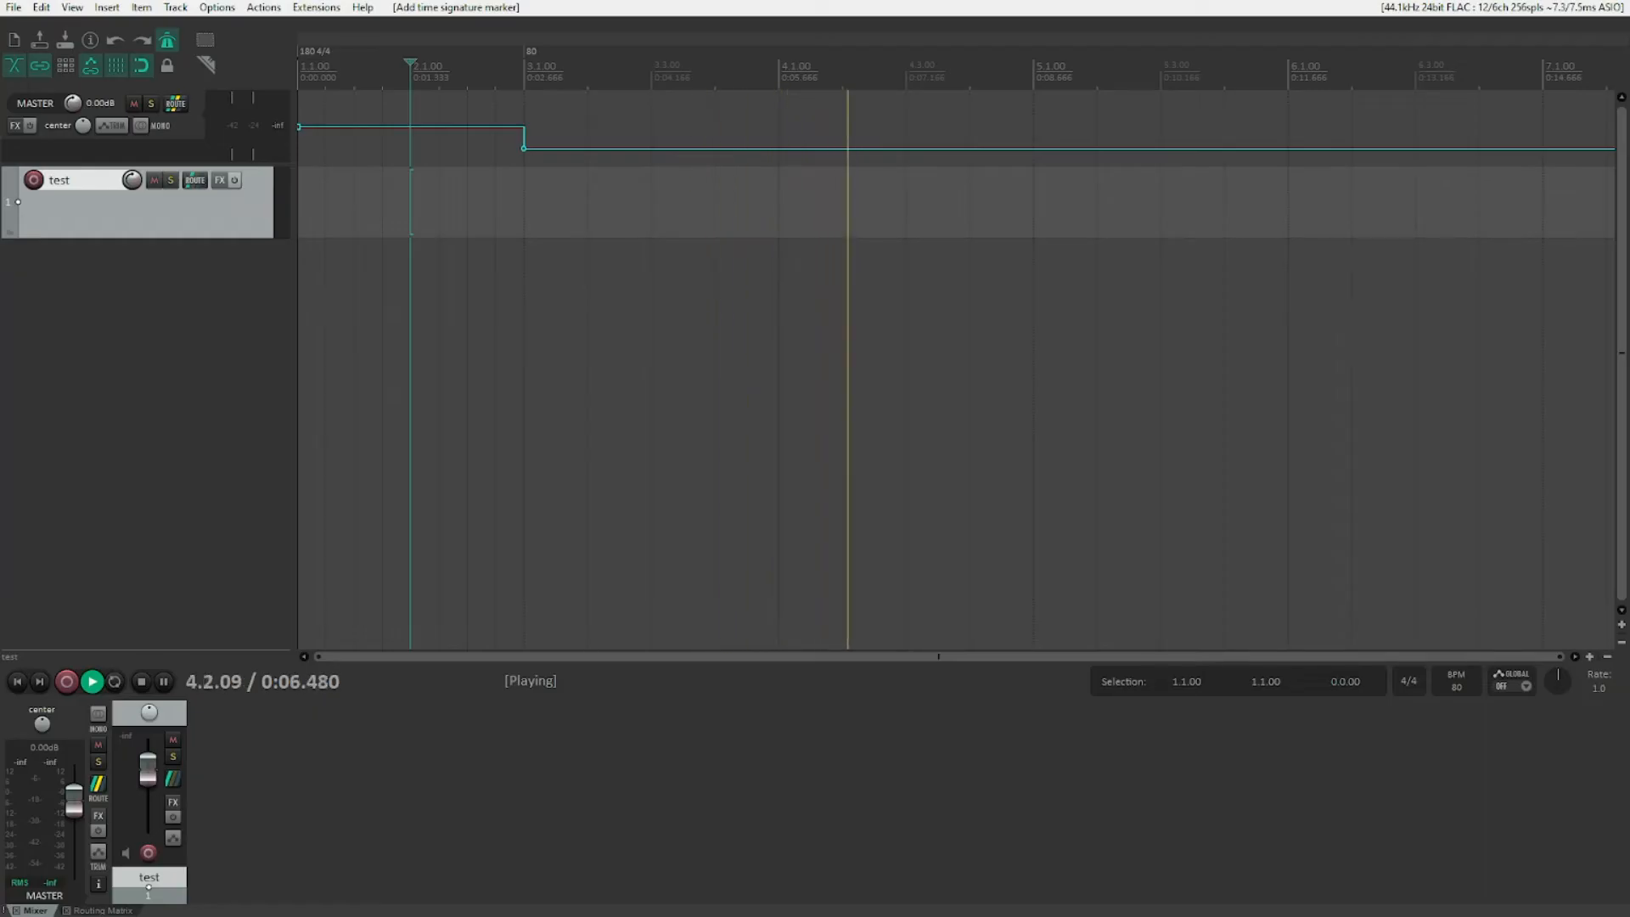
pyautogui.press('space')
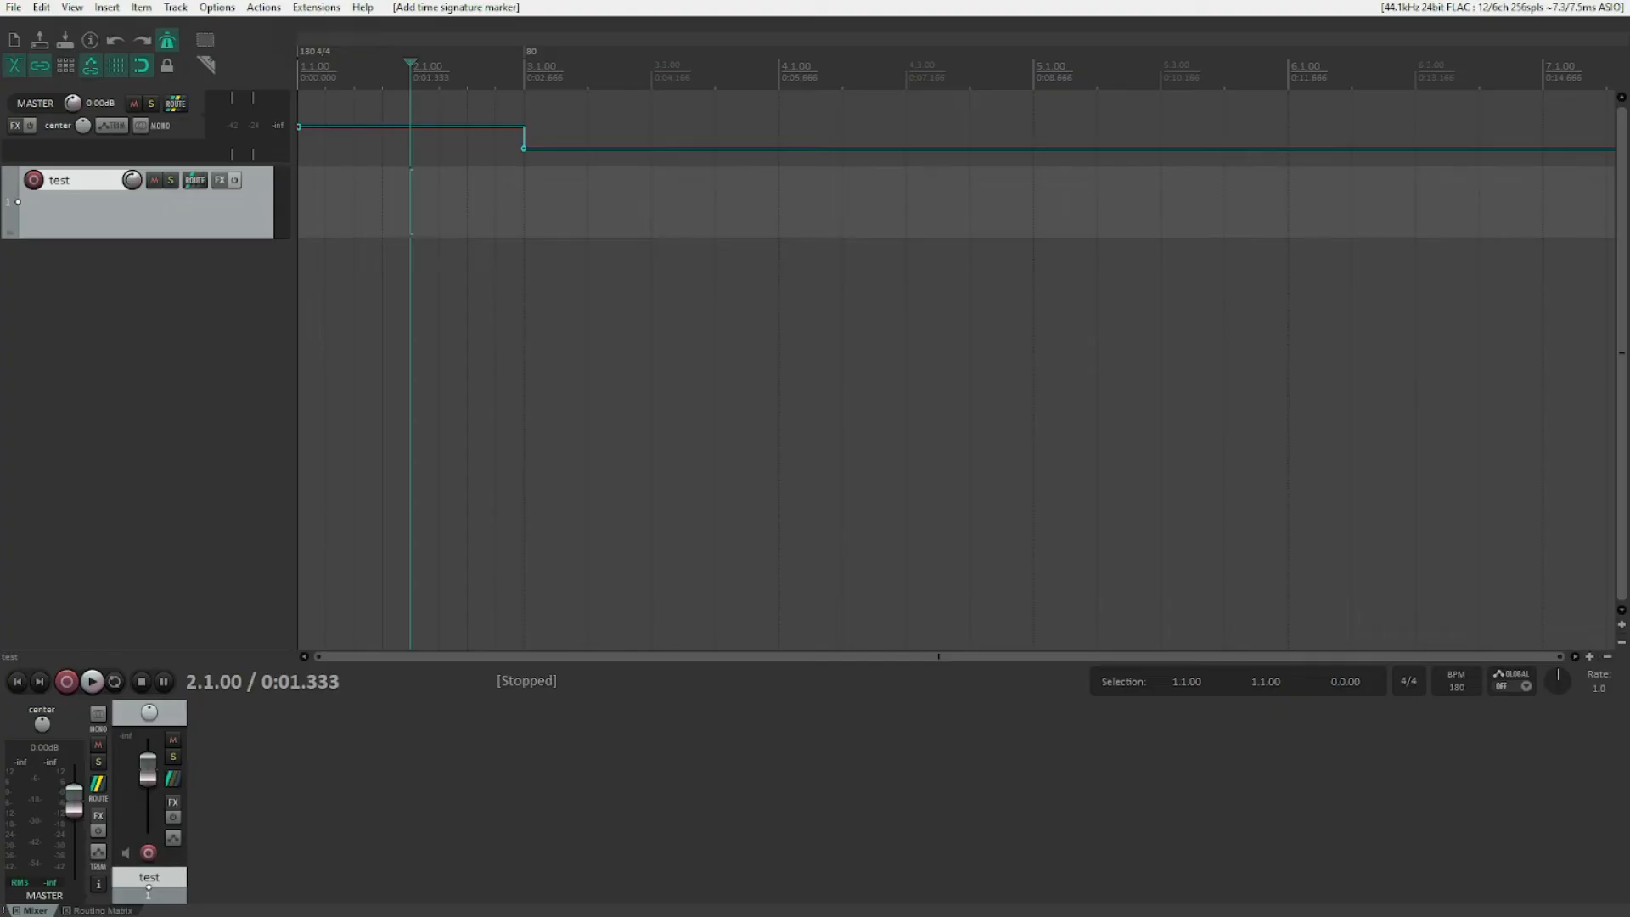
# Step: Make the tempo marker at 1.1.00 transition gradually to the next marker, and play the project from the start past measure 3
pyautogui.press('Home')
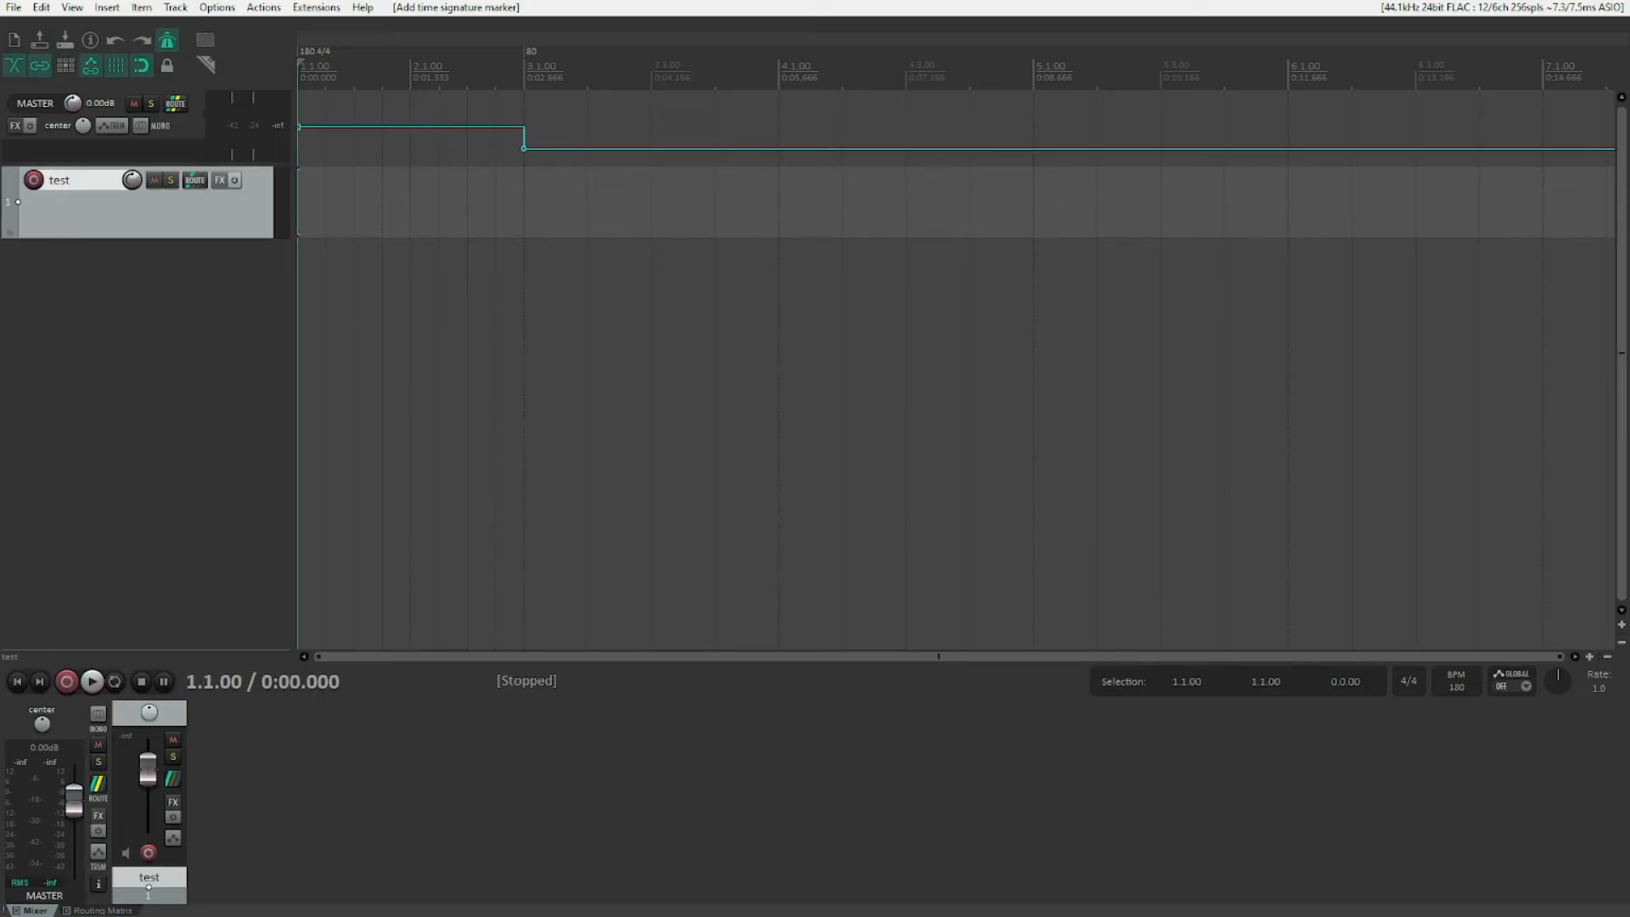
pyautogui.click(524, 72)
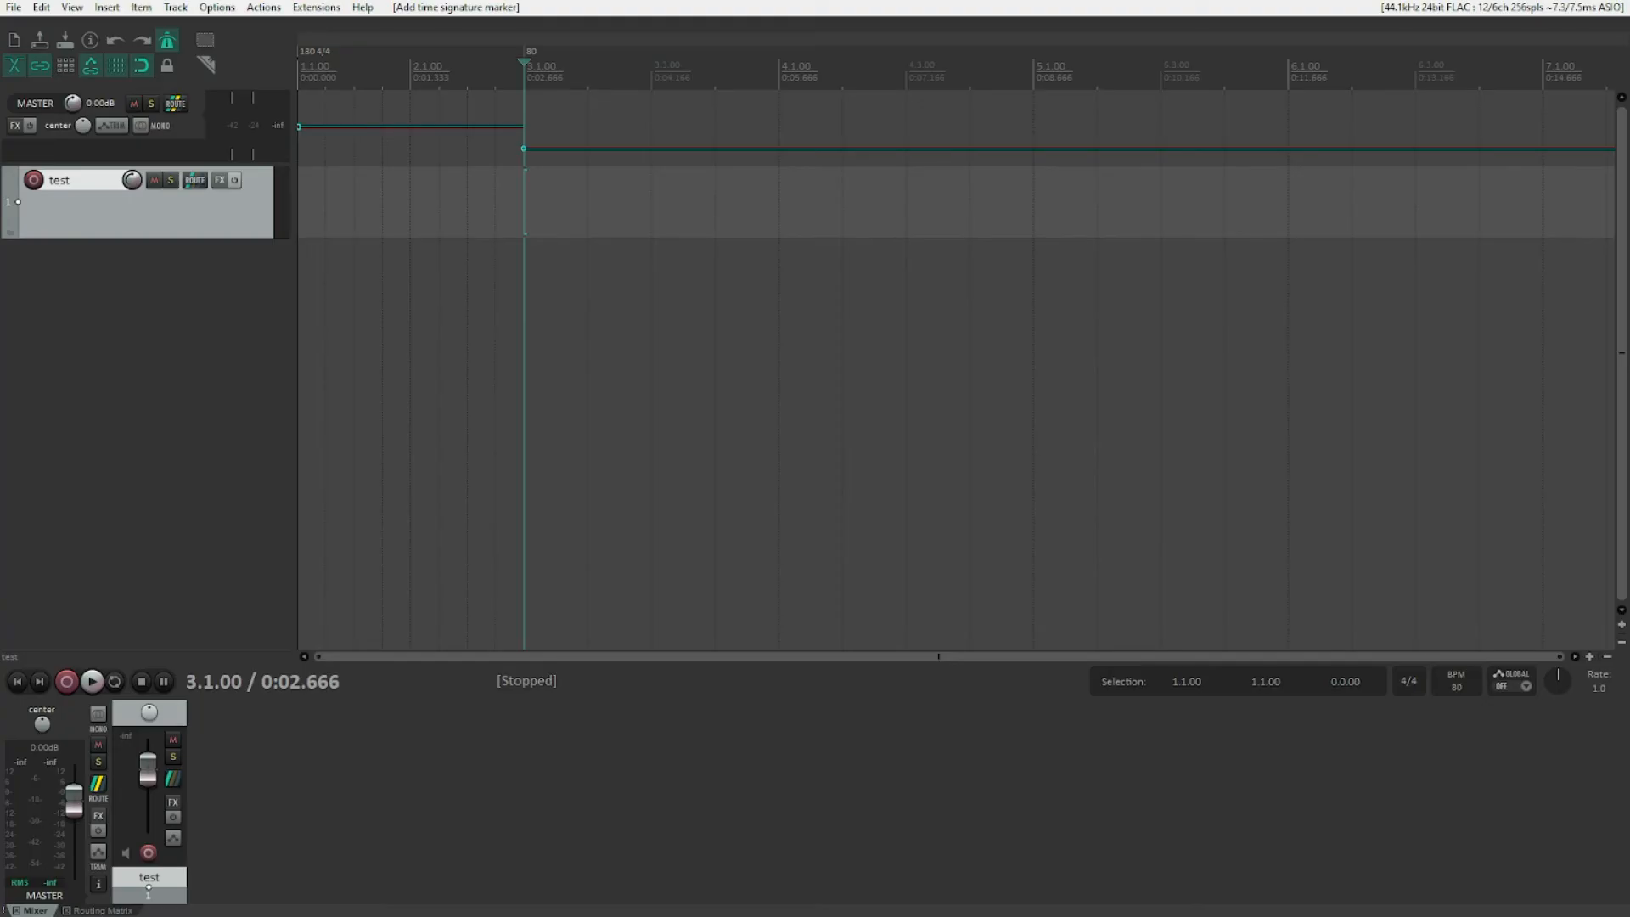
pyautogui.press('Home')
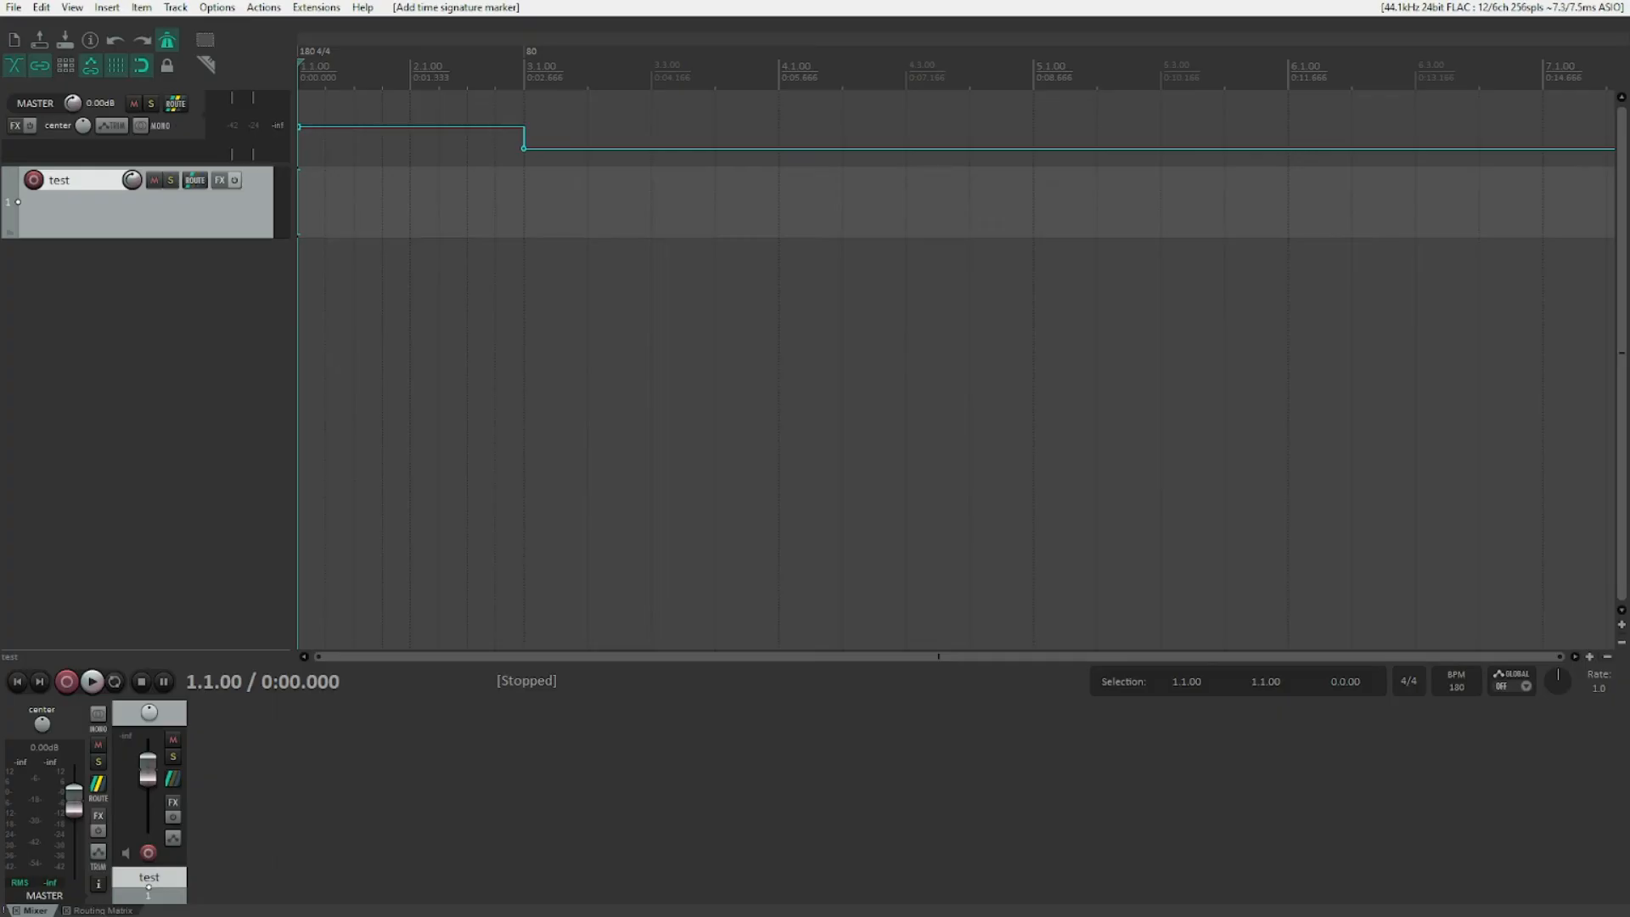
pyautogui.hotkey('shift', 'c')
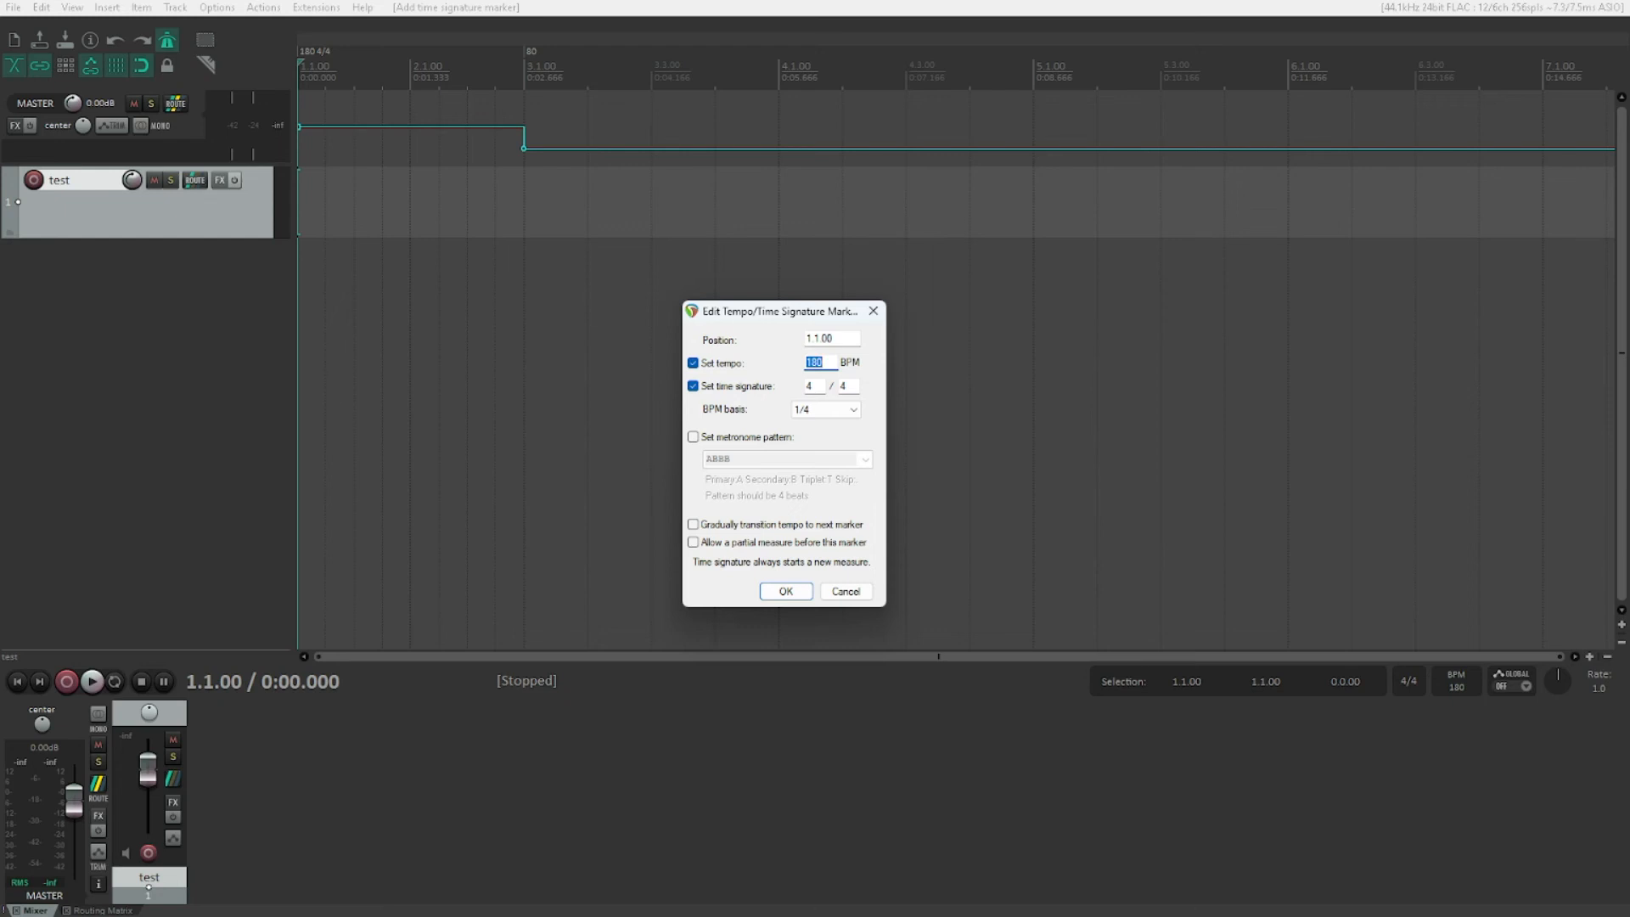
pyautogui.press('Tab')
pyautogui.press('Tab')
pyautogui.press('Tab')
pyautogui.press('Tab')
pyautogui.press('Tab')
pyautogui.press('space')
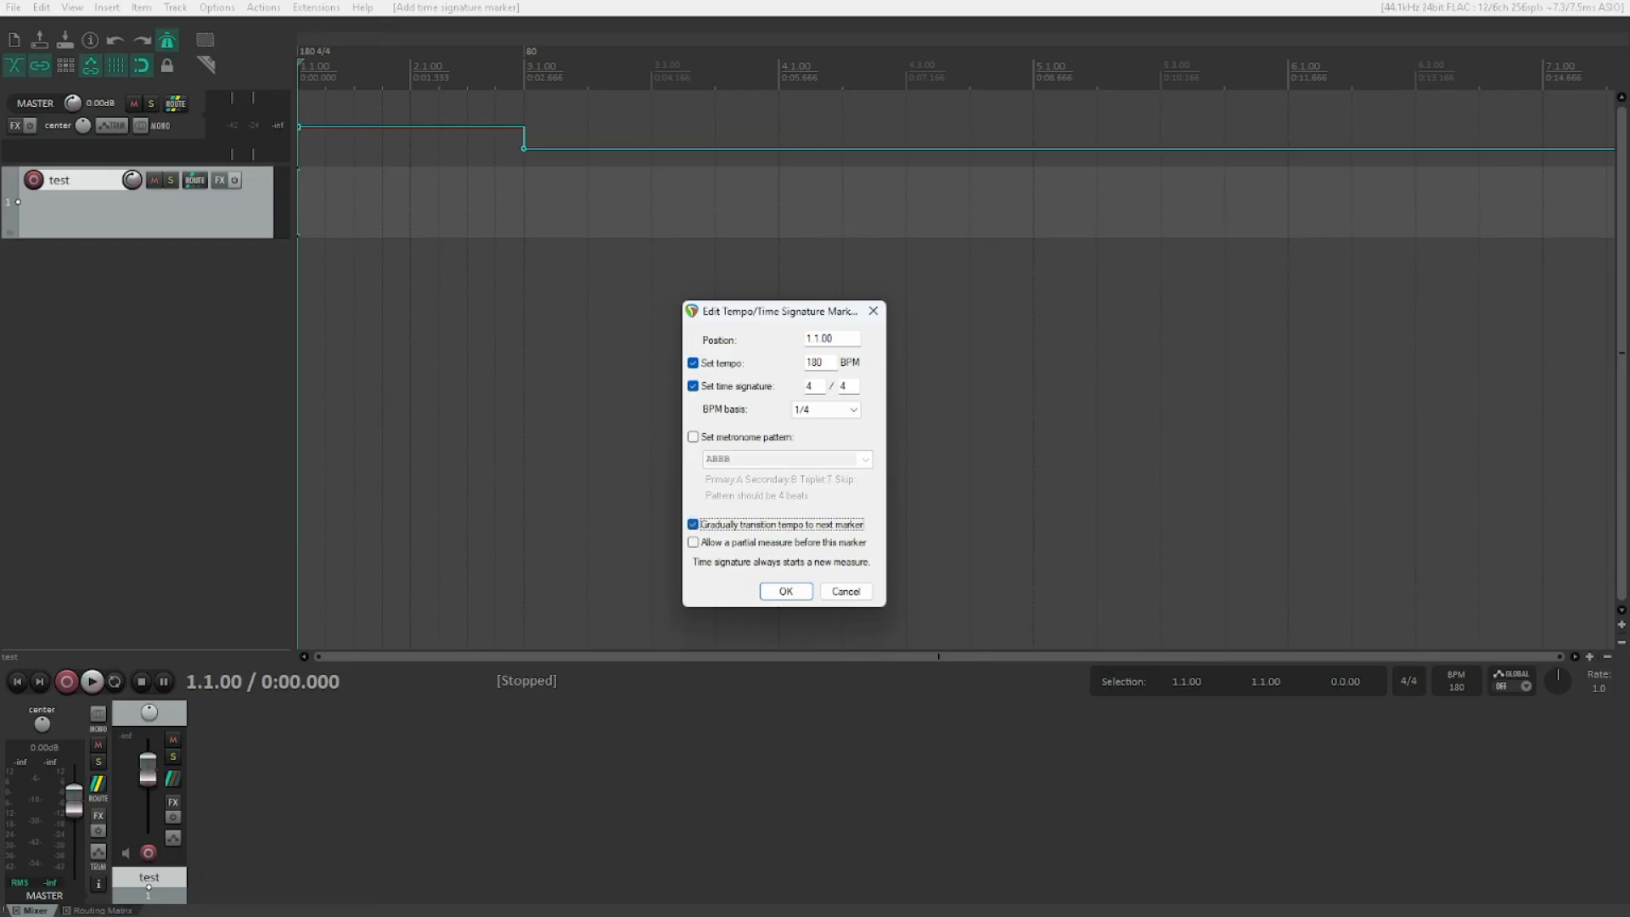
pyautogui.press('Tab')
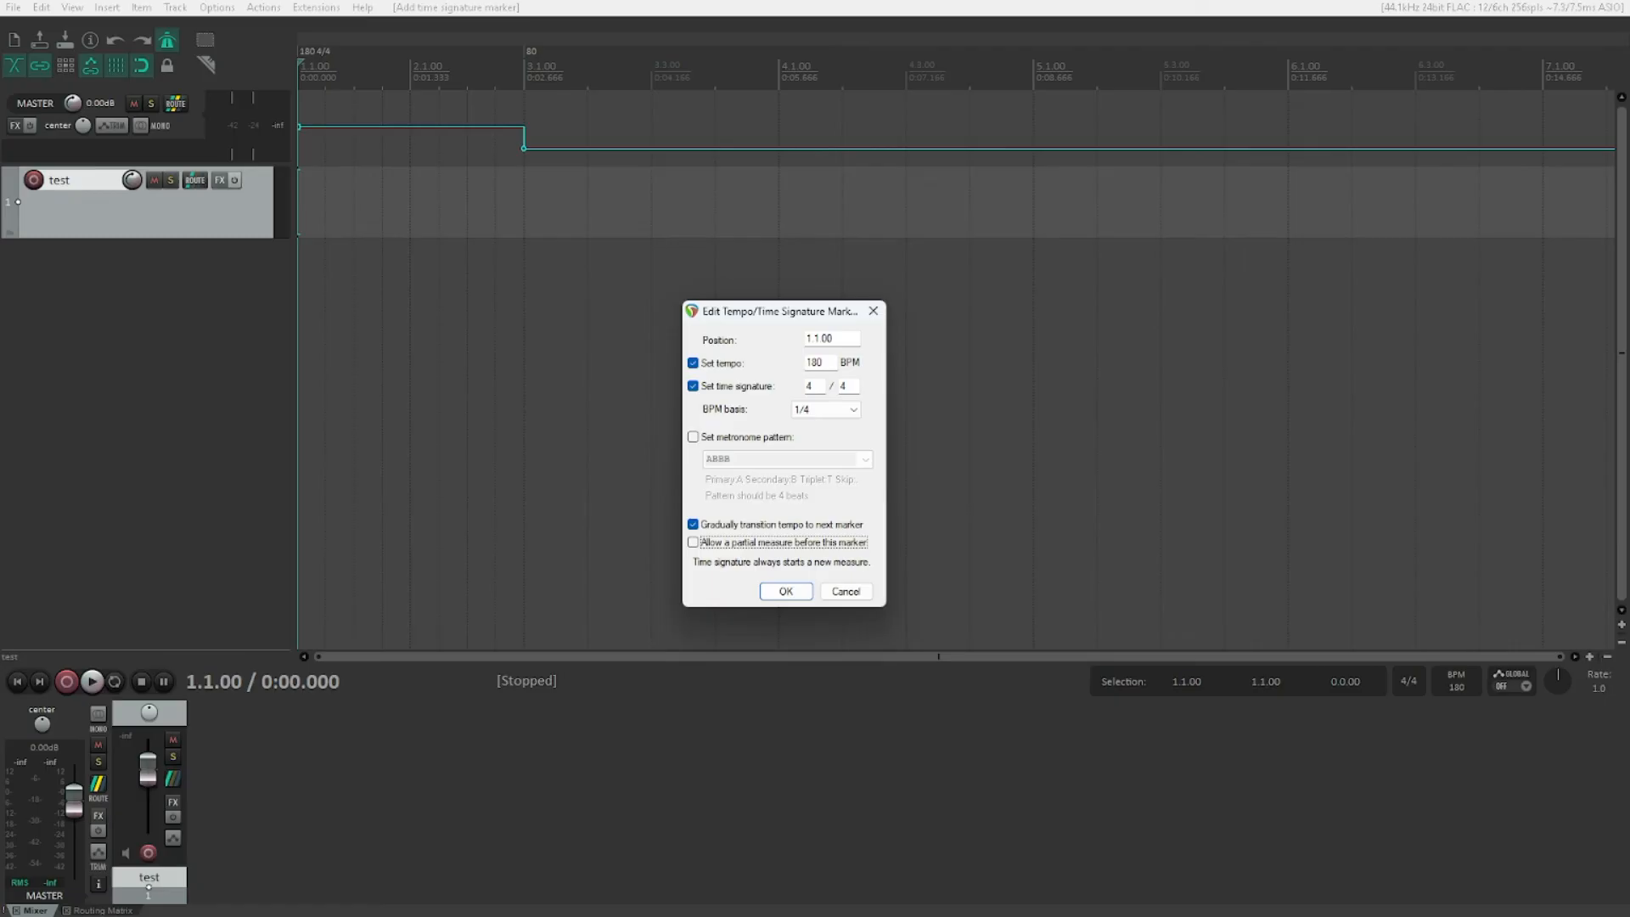
pyautogui.press('Tab')
pyautogui.press('Return')
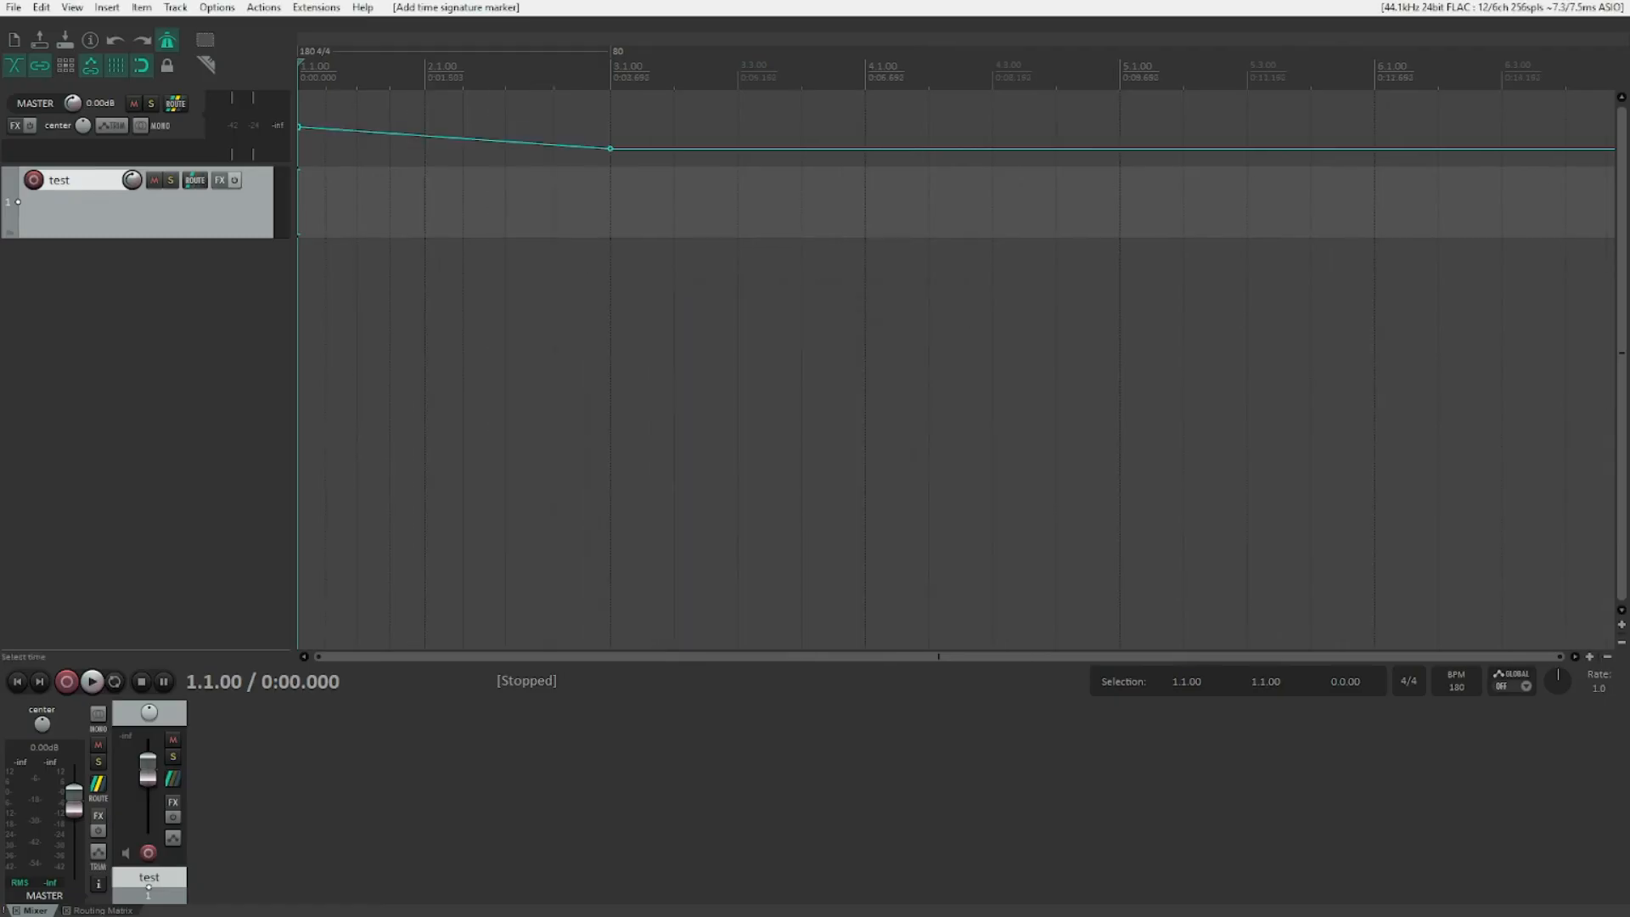
pyautogui.press('space')
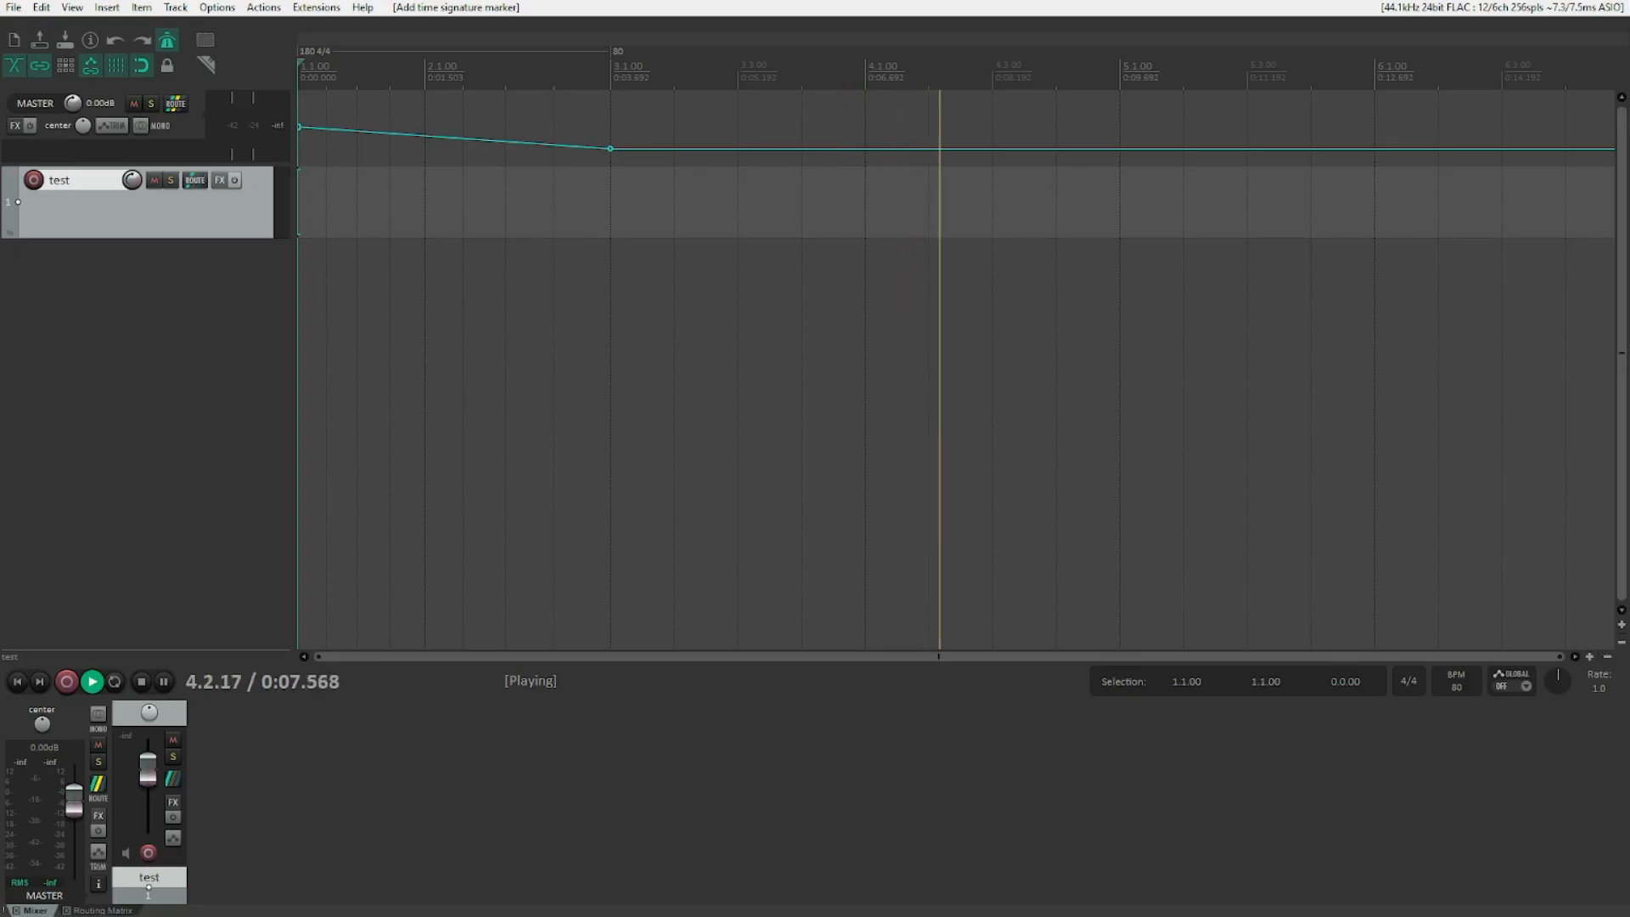
pyautogui.press('space')
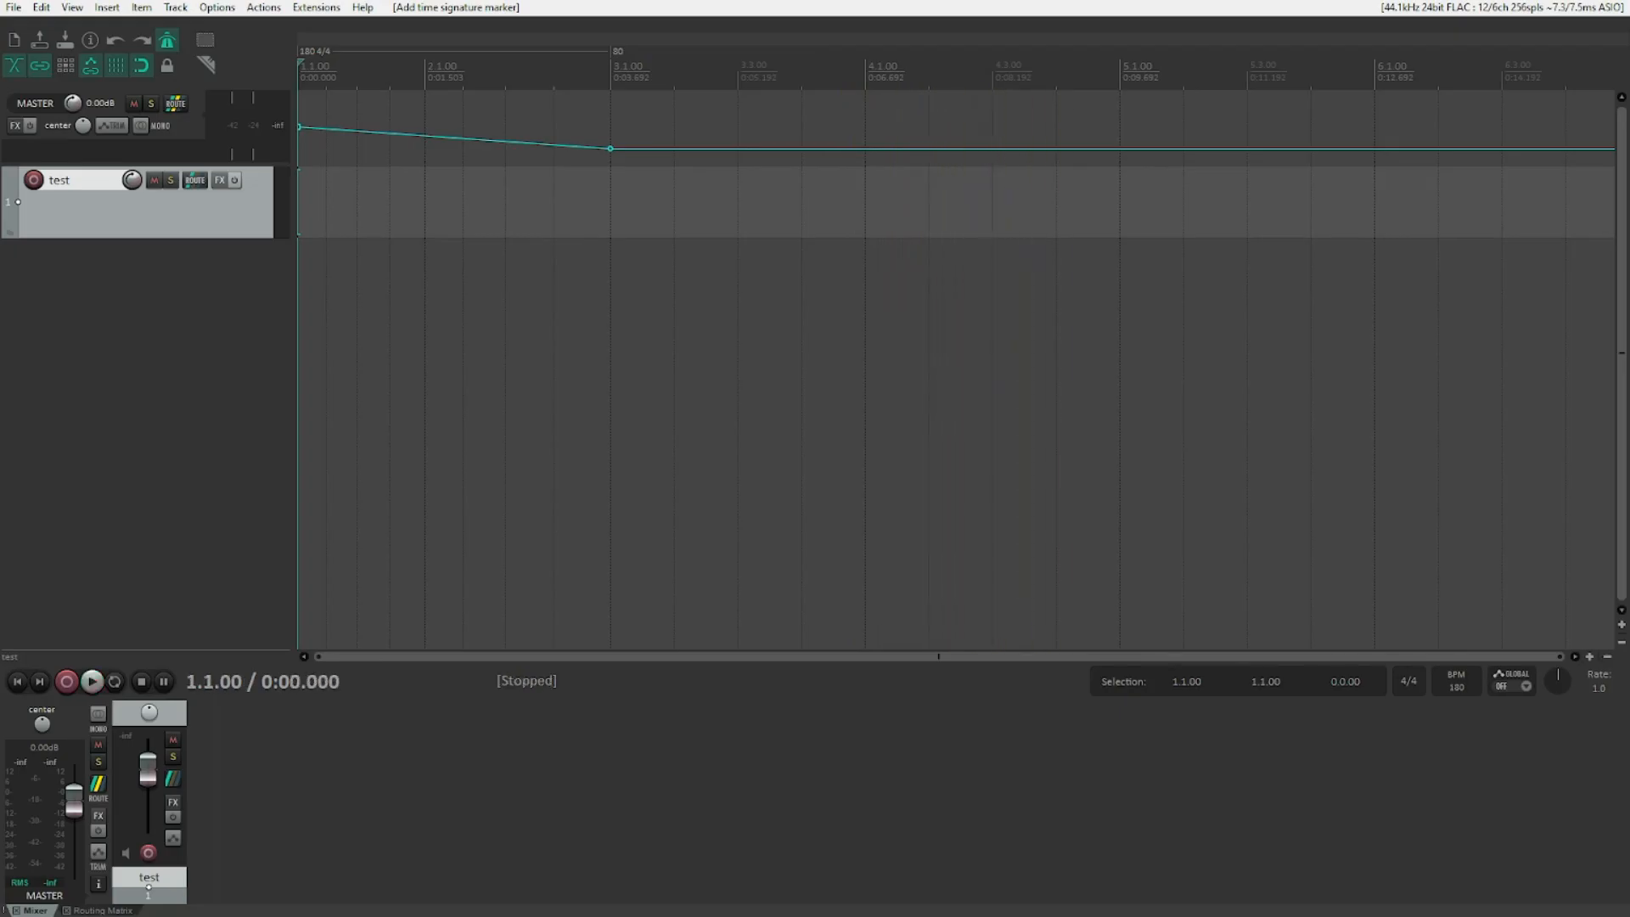